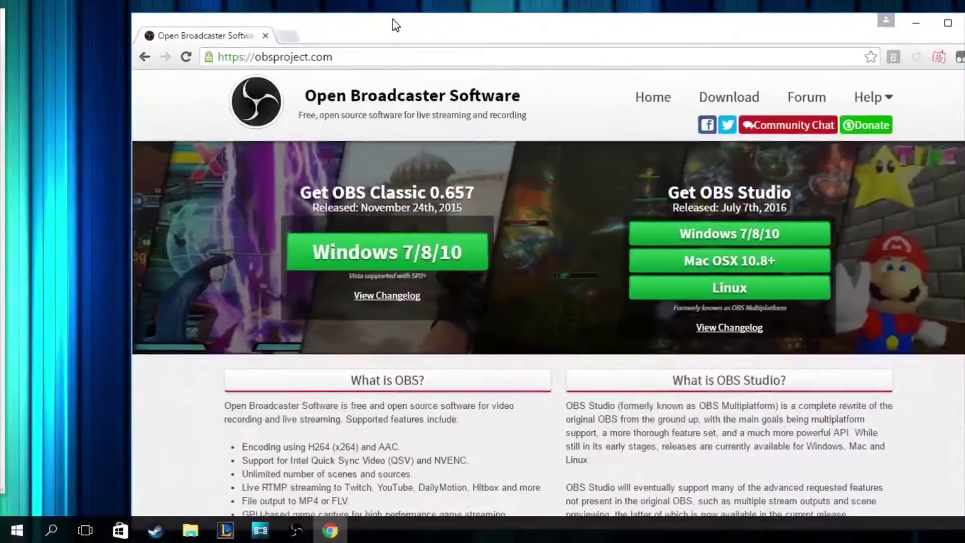
# Step: Download the OBS Classic 0.657b Windows installer (OBS_0_657b_Installer.exe) from obsproject.com
pyautogui.moveTo(393, 19); pyautogui.dragTo(332, 11)
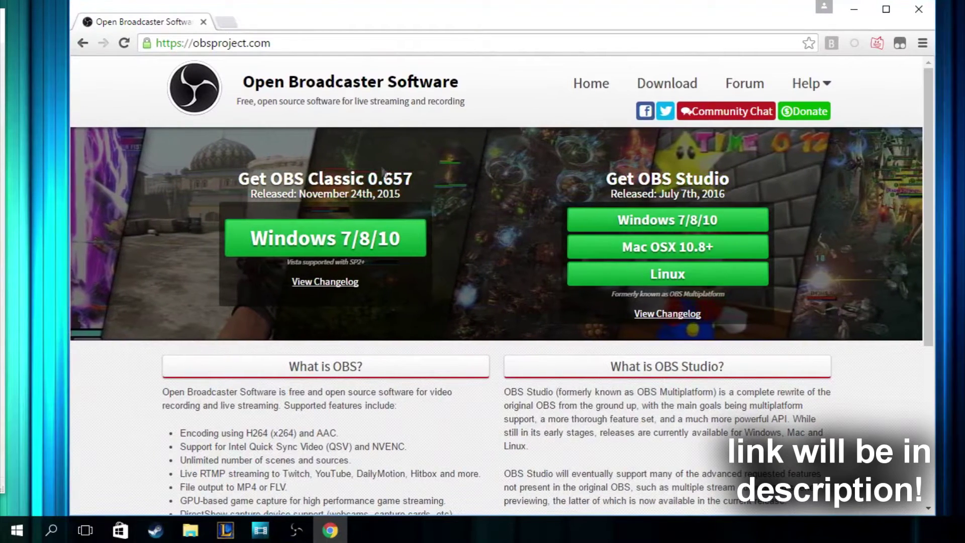
pyautogui.click(668, 83)
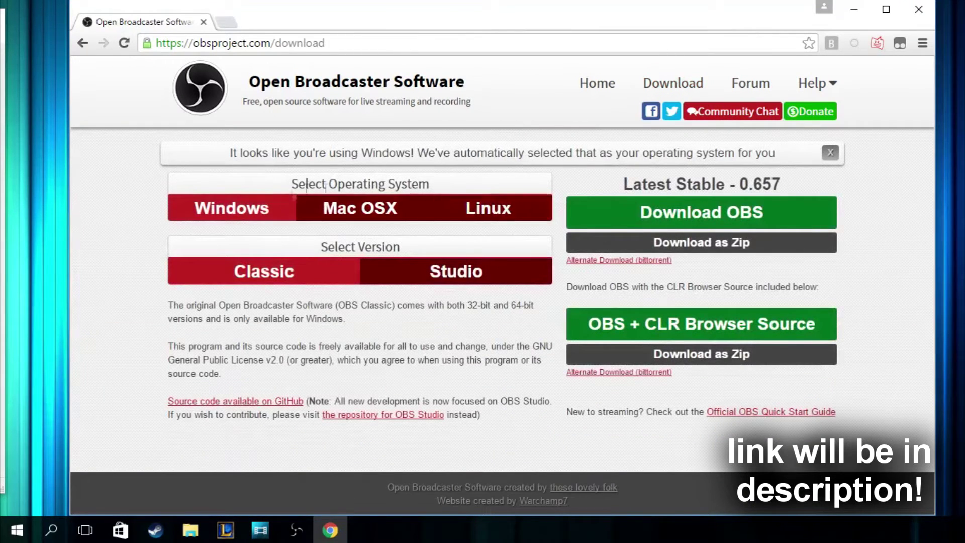
pyautogui.click(227, 217)
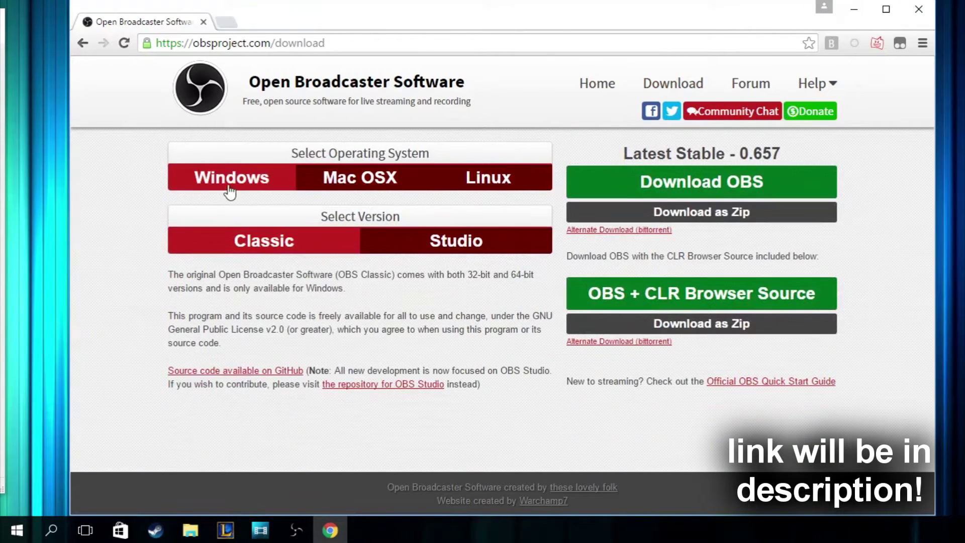
pyautogui.click(724, 186)
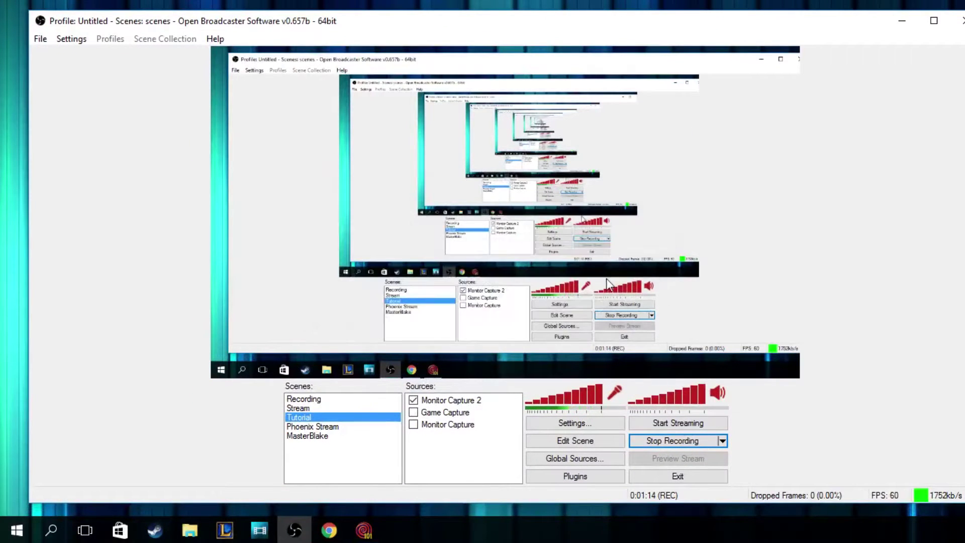
pyautogui.rightClick(333, 457)
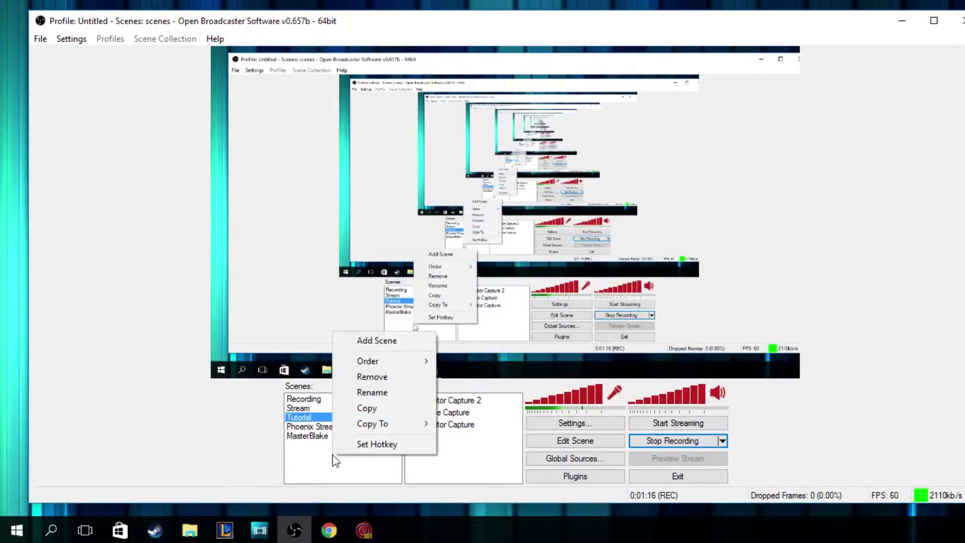
pyautogui.click(377, 340)
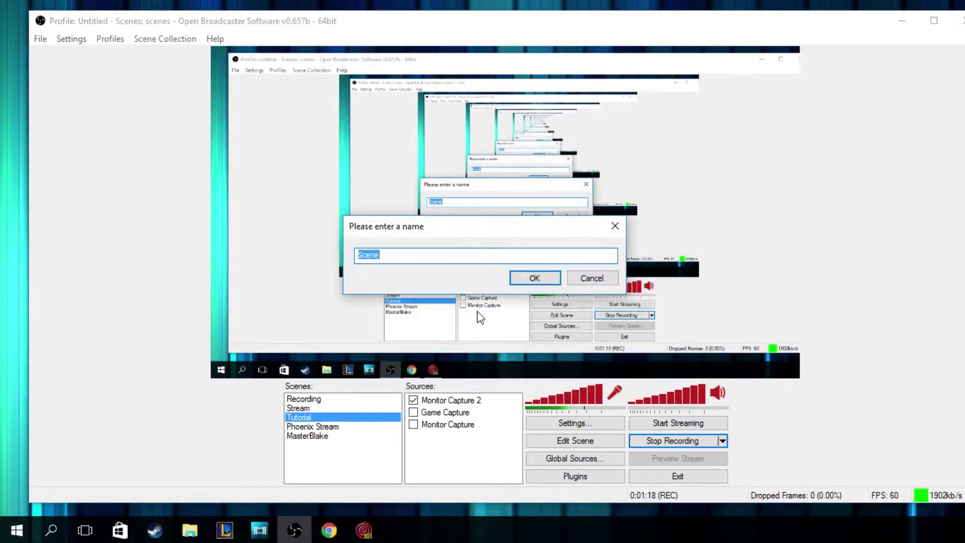
pyautogui.write('S')
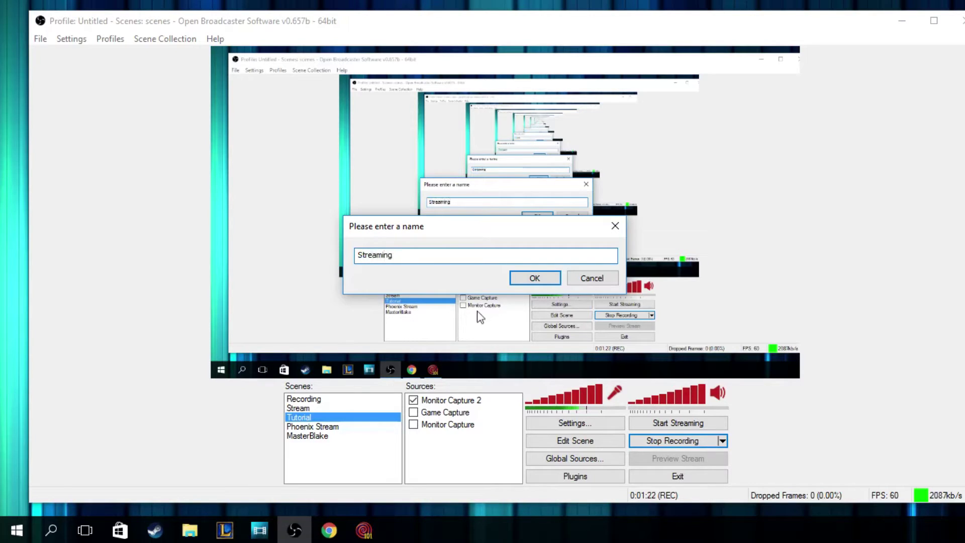
pyautogui.click(598, 281)
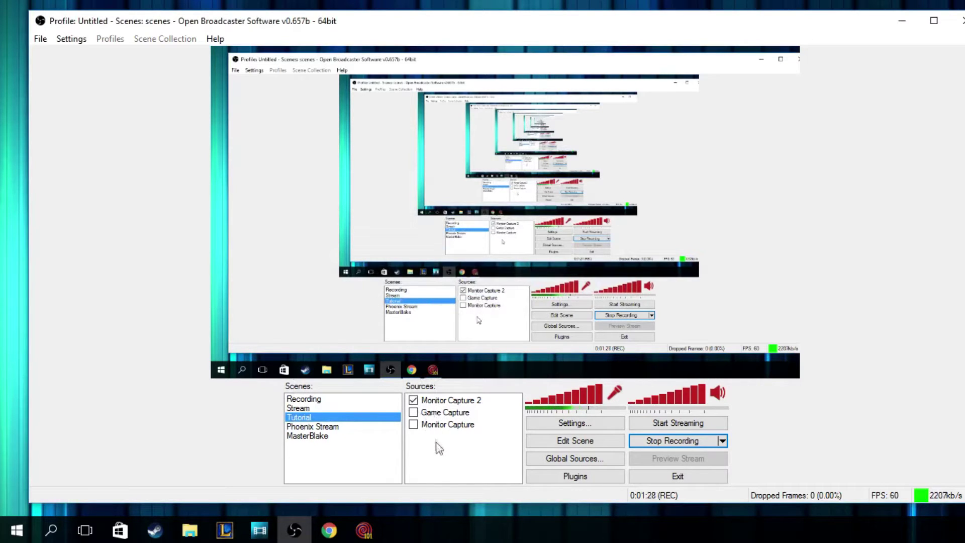
pyautogui.click(448, 415)
pyautogui.click(449, 424)
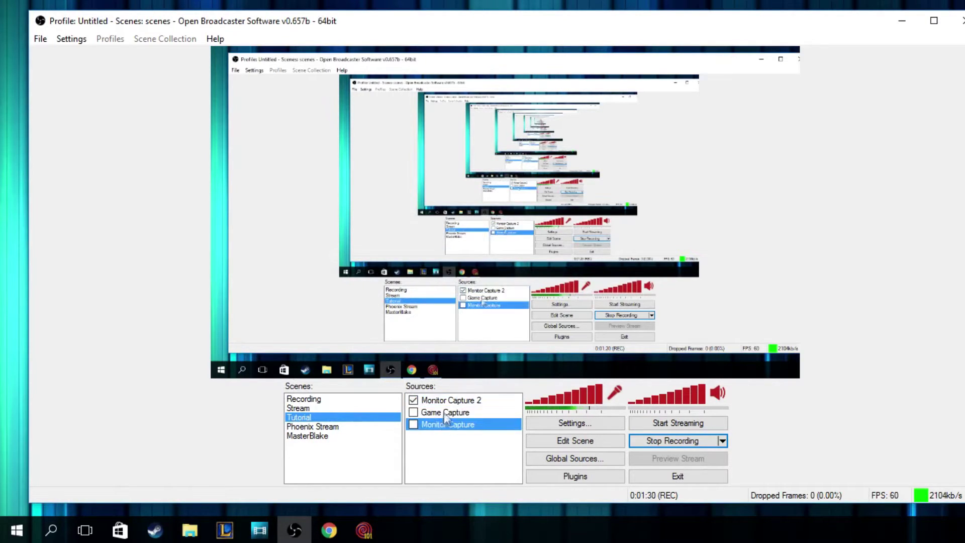
pyautogui.click(475, 412)
pyautogui.click(457, 400)
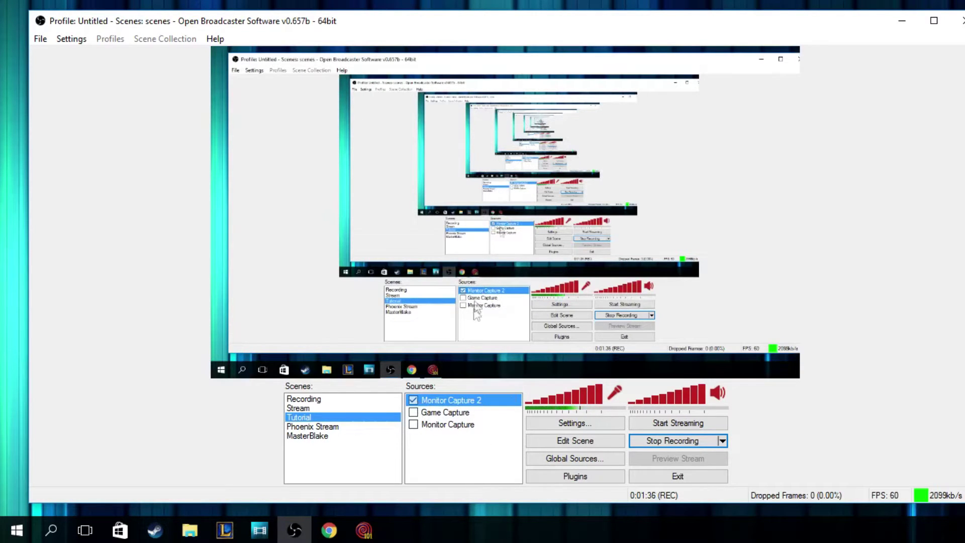
# Step: Add a game capture source named Wizard101 capturing the Wizard101 application, with Stretch image to screen enabled
pyautogui.click(446, 448)
pyautogui.rightClick(447, 451)
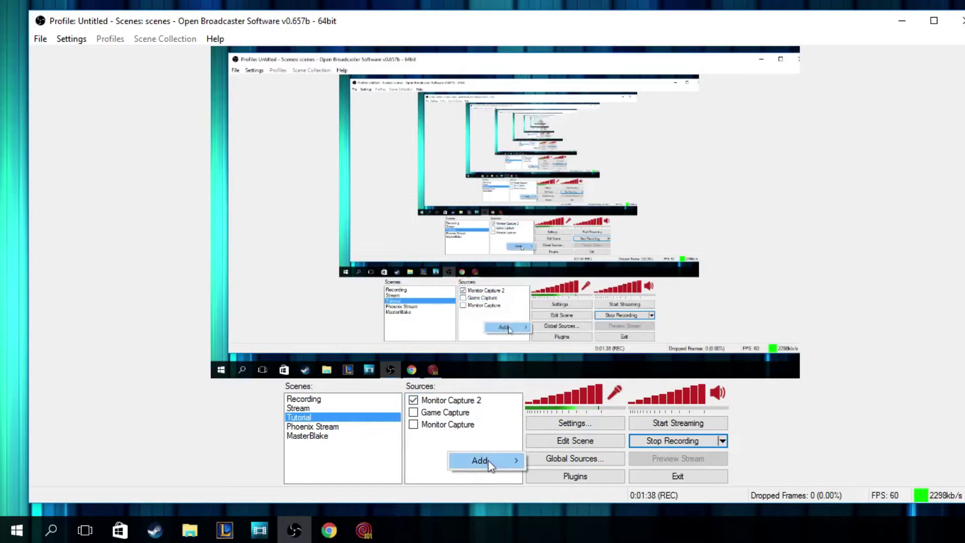
pyautogui.moveTo(488, 461)
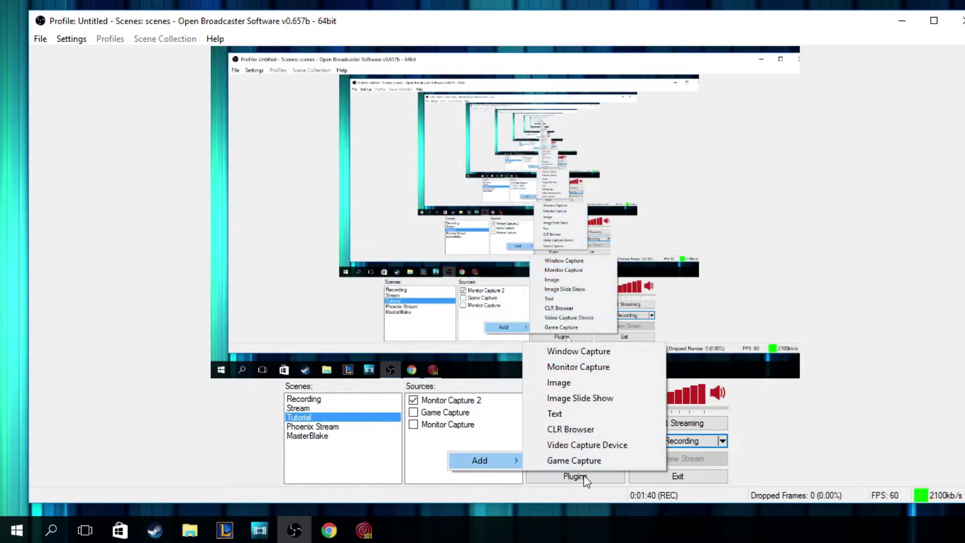
pyautogui.click(577, 462)
pyautogui.write('Wizard101')
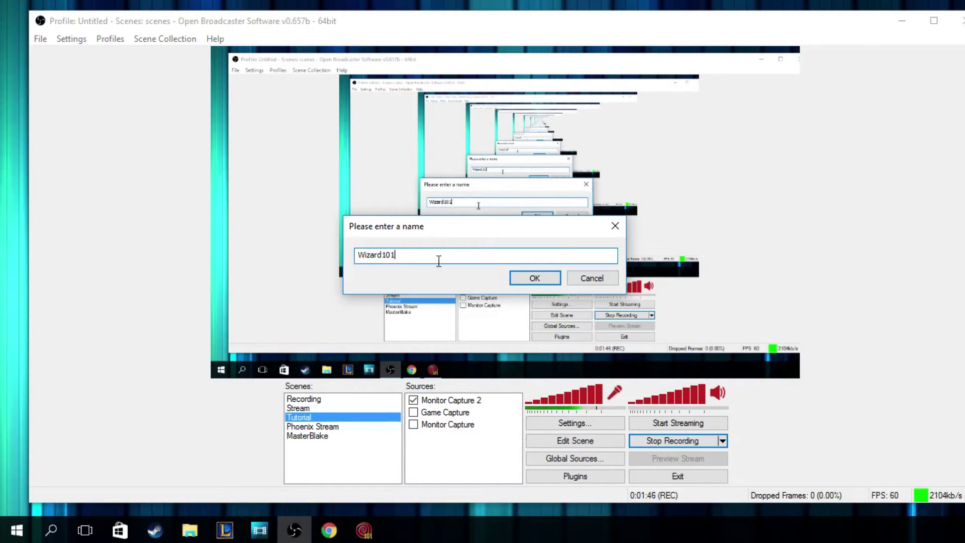
pyautogui.click(532, 279)
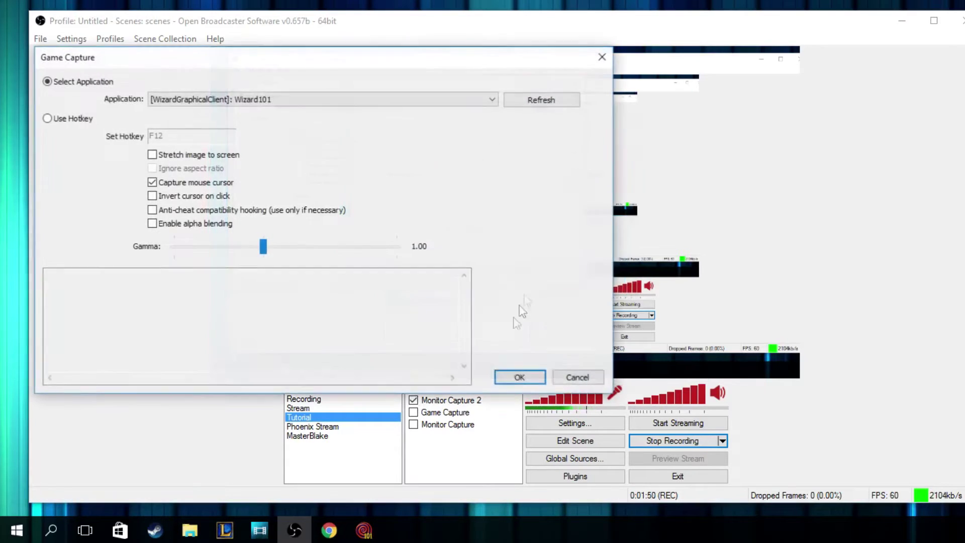
pyautogui.click(152, 155)
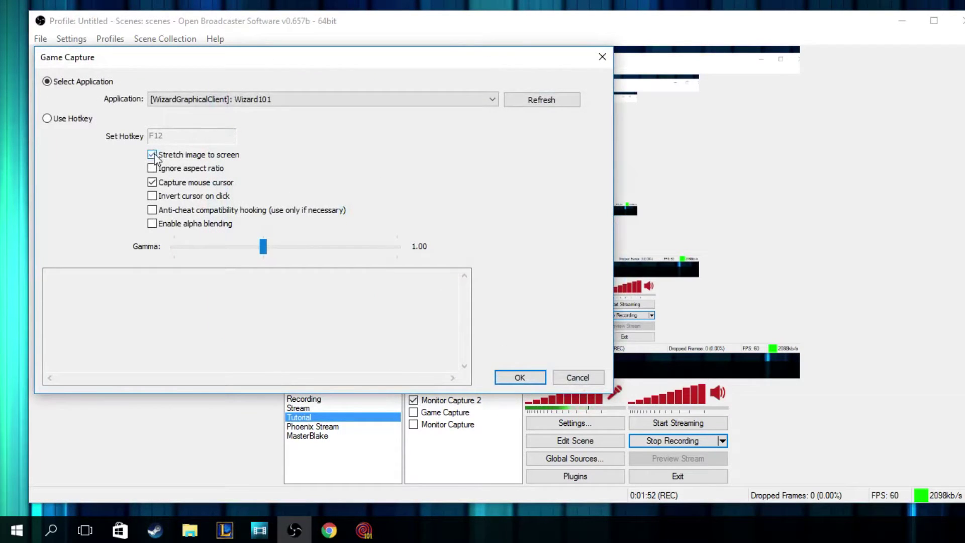
pyautogui.click(315, 100)
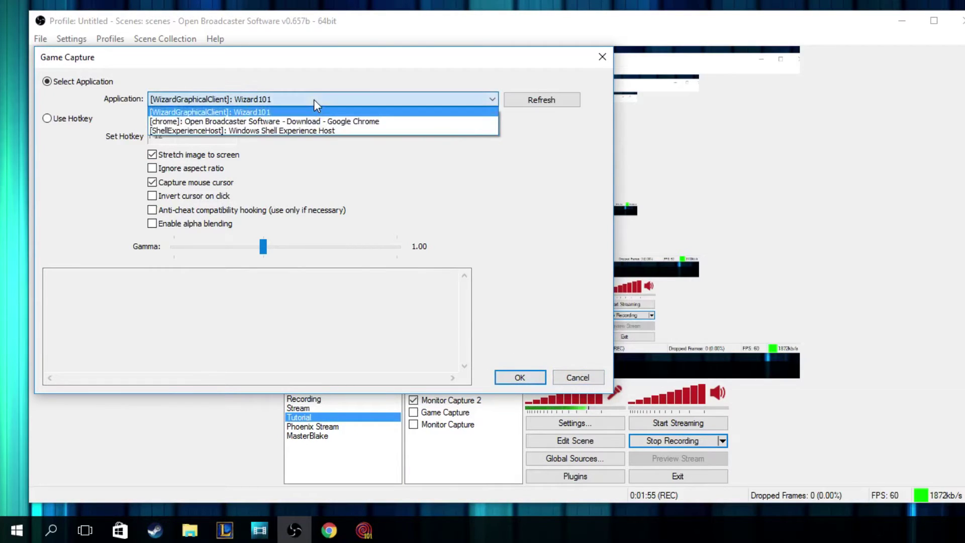
pyautogui.click(315, 101)
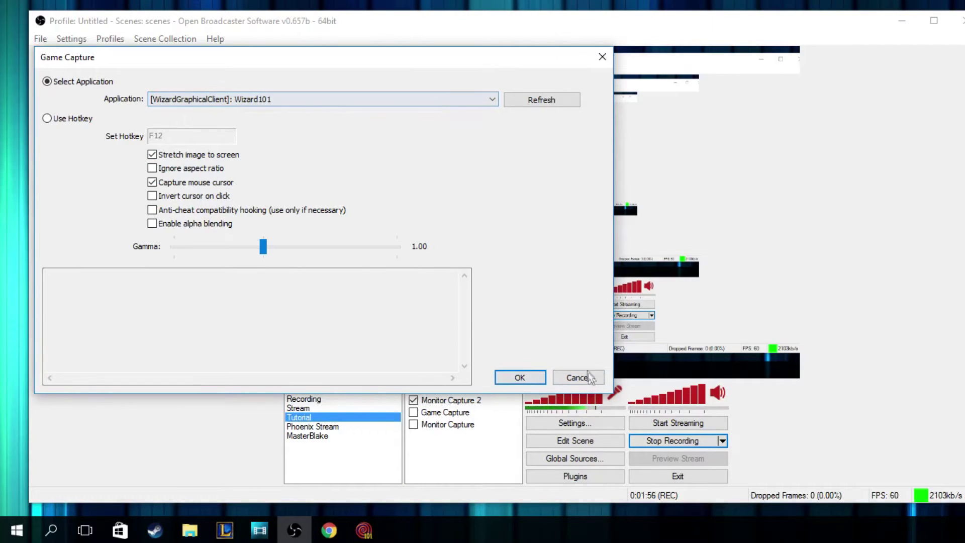
pyautogui.moveTo(357, 539)
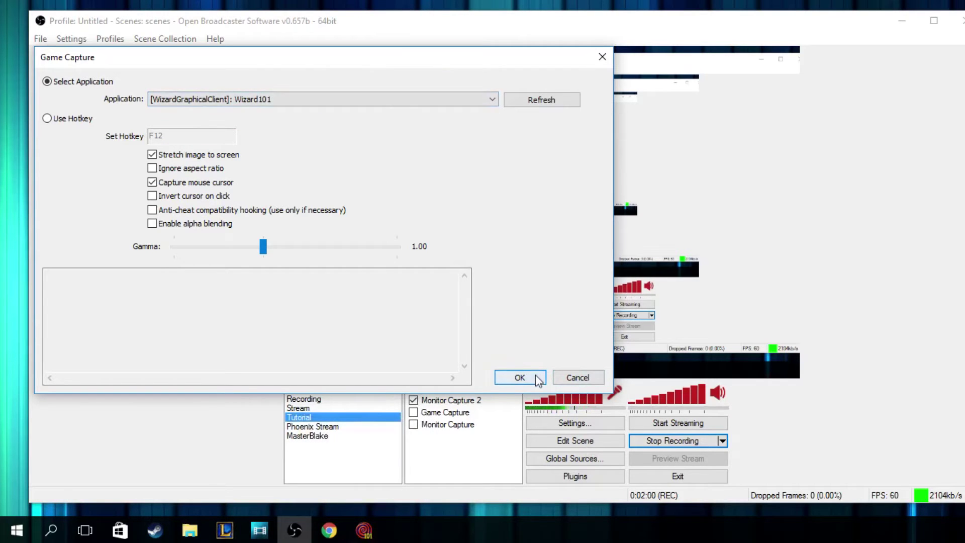
pyautogui.click(519, 377)
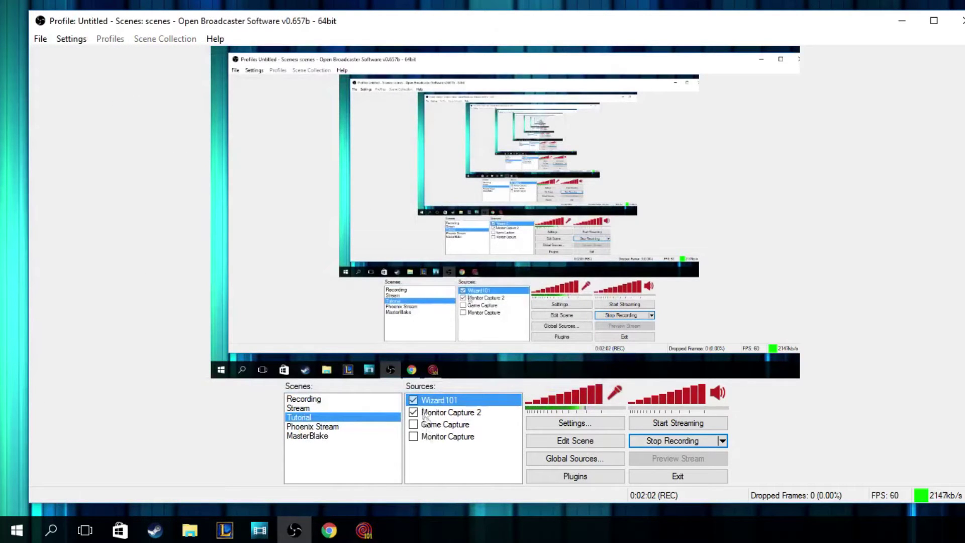
# Step: Switch to Wizard101 and close its Sound options panel
pyautogui.click(364, 530)
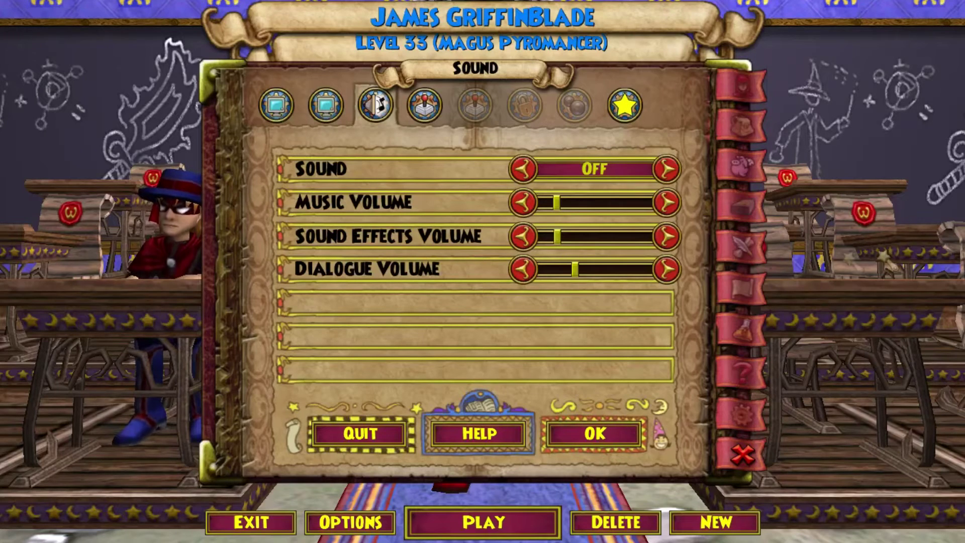
pyautogui.click(743, 454)
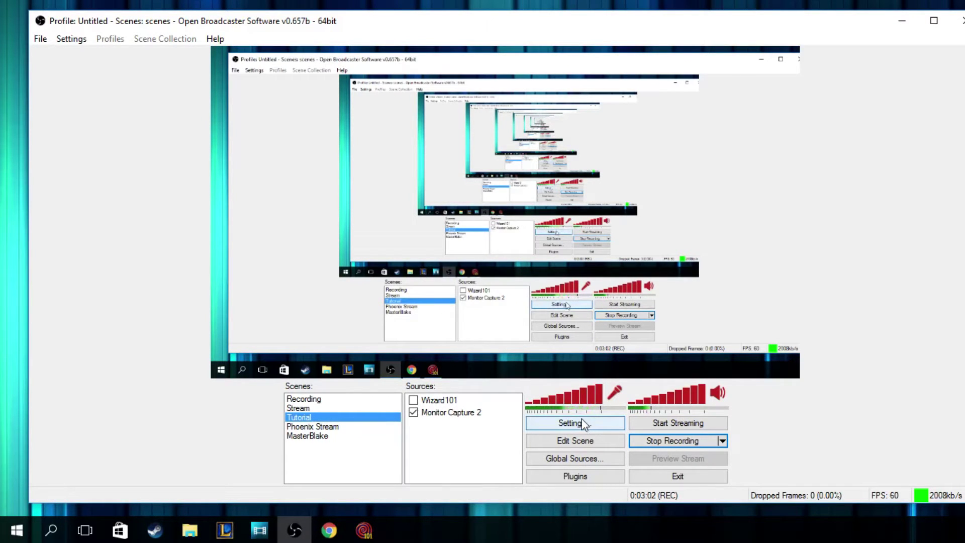
# Step: Set the Encoding max bitrate to 600 kb/s, apply it and close Settings
pyautogui.click(581, 420)
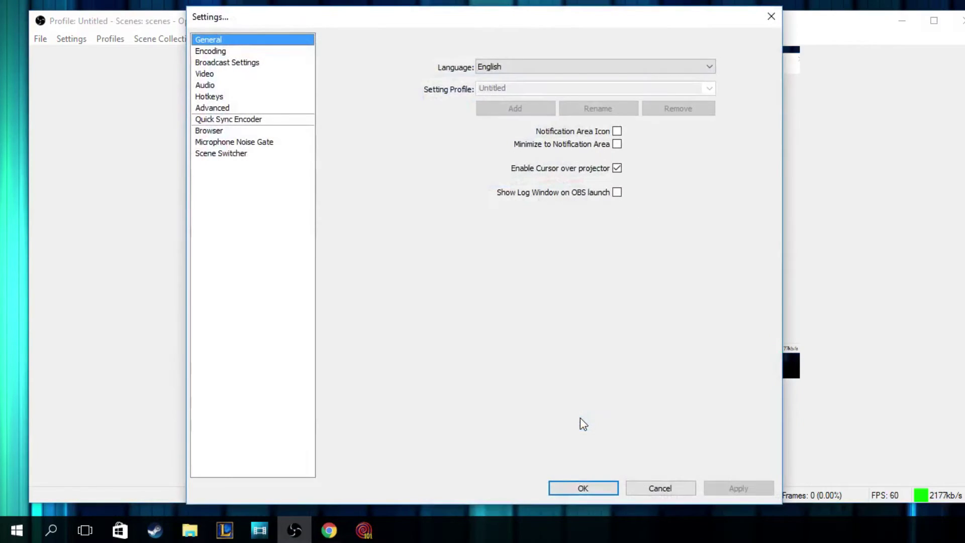
pyautogui.click(293, 52)
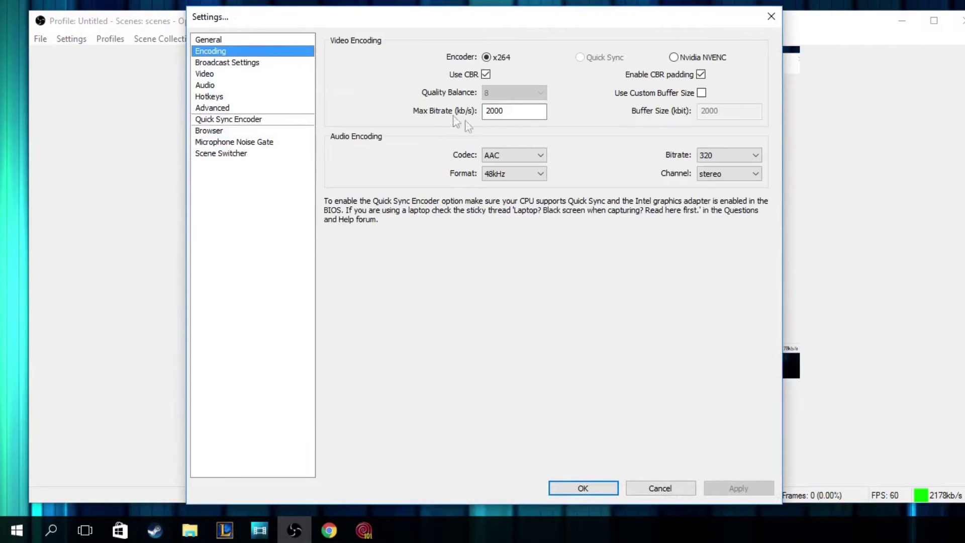
pyautogui.moveTo(532, 111); pyautogui.dragTo(410, 103)
pyautogui.write('600')
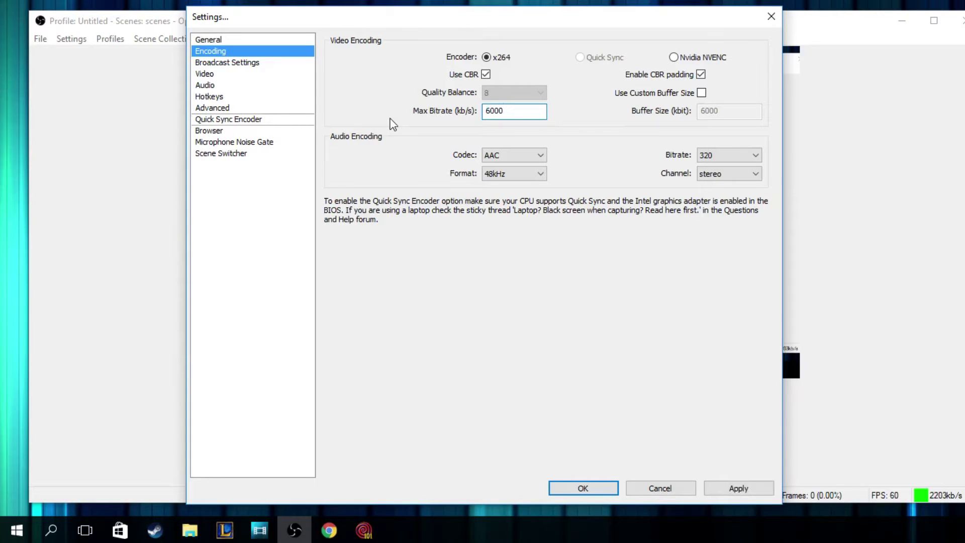
pyautogui.click(729, 487)
pyautogui.click(582, 487)
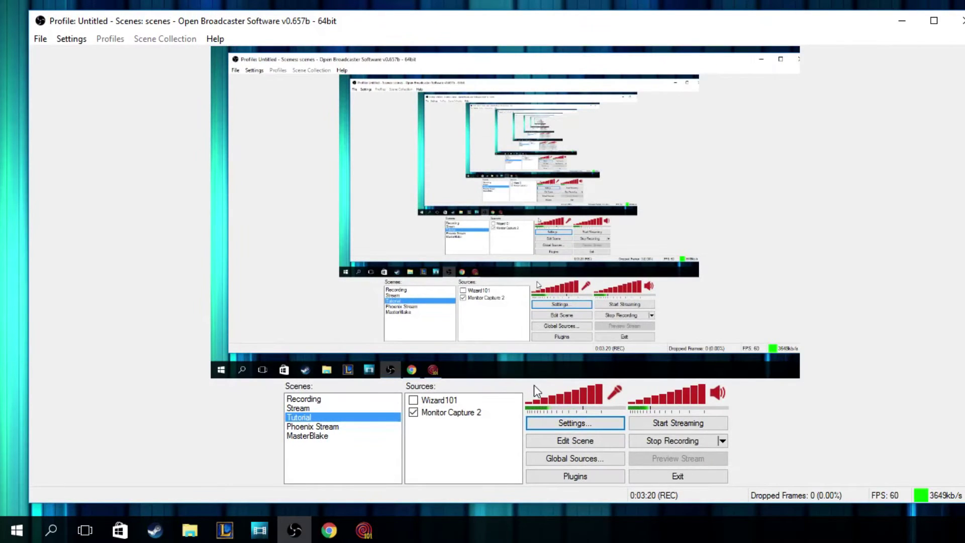
# Step: Revise the Encoding max bitrate to 2000 kb/s, then reopen Settings
pyautogui.click(552, 424)
pyautogui.click(252, 75)
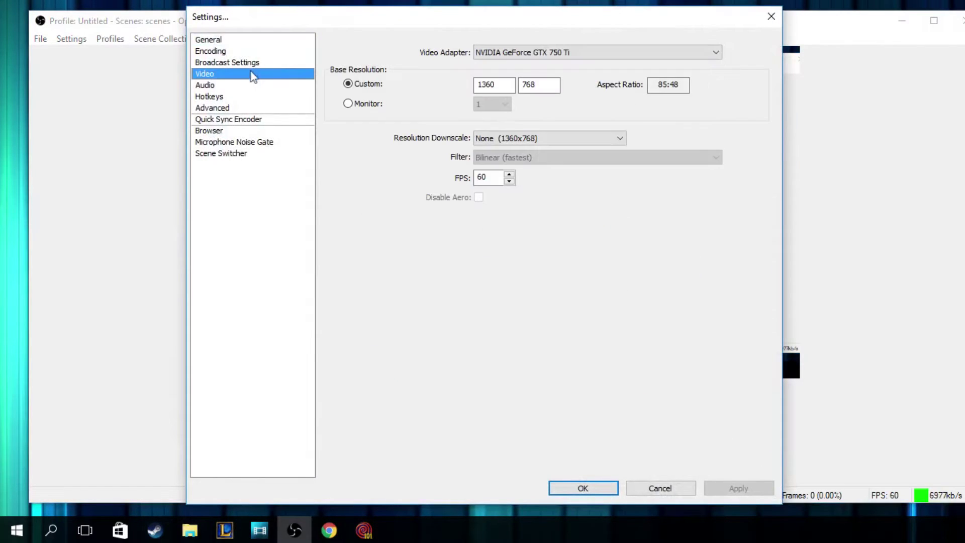
pyautogui.click(210, 51)
pyautogui.write('2')
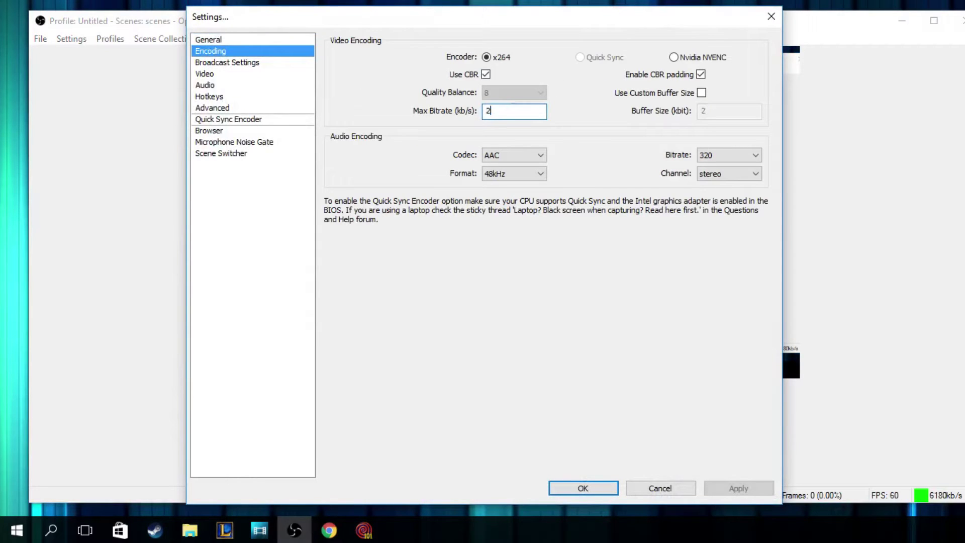
pyautogui.write('0')
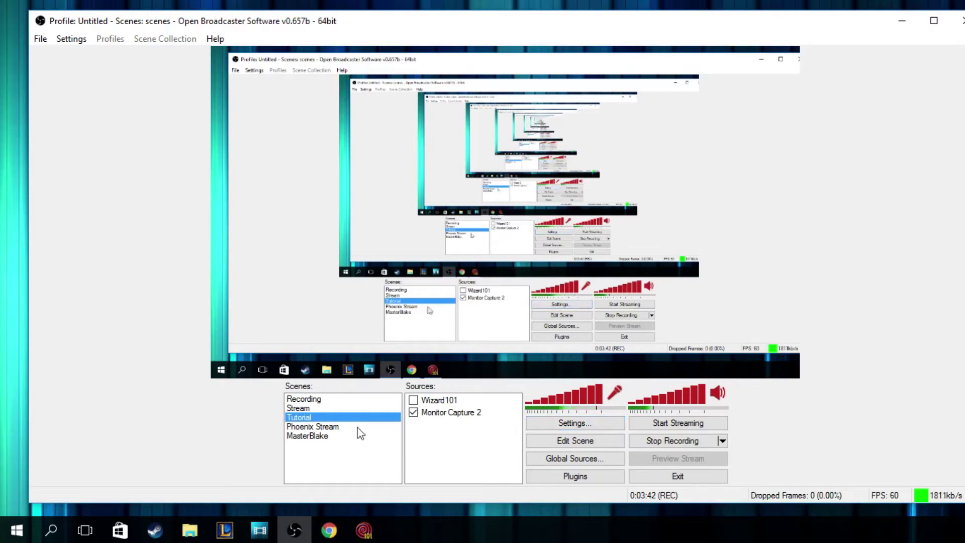
pyautogui.click(538, 426)
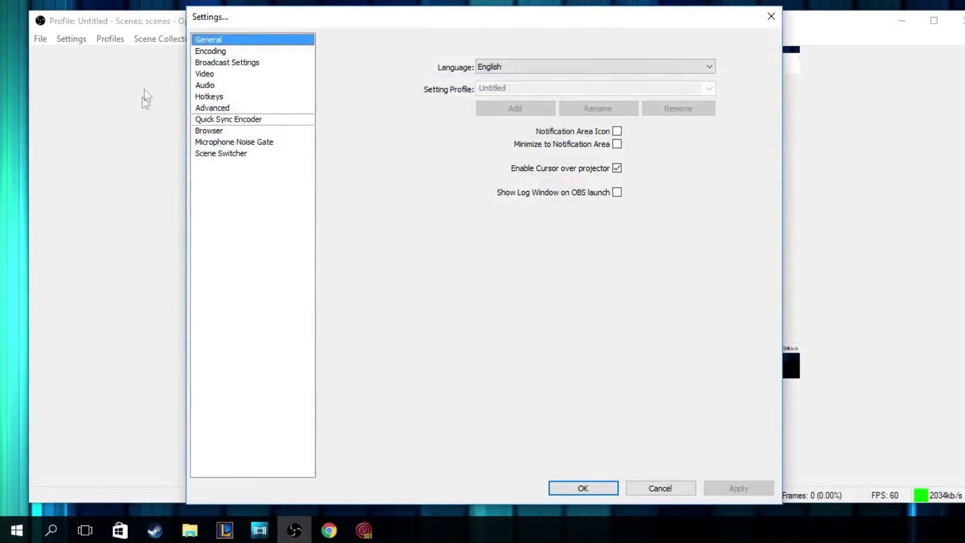
# Step: Check the Audio settings, keeping the Blue Snowball microphone selected
pyautogui.click(258, 119)
pyautogui.click(221, 96)
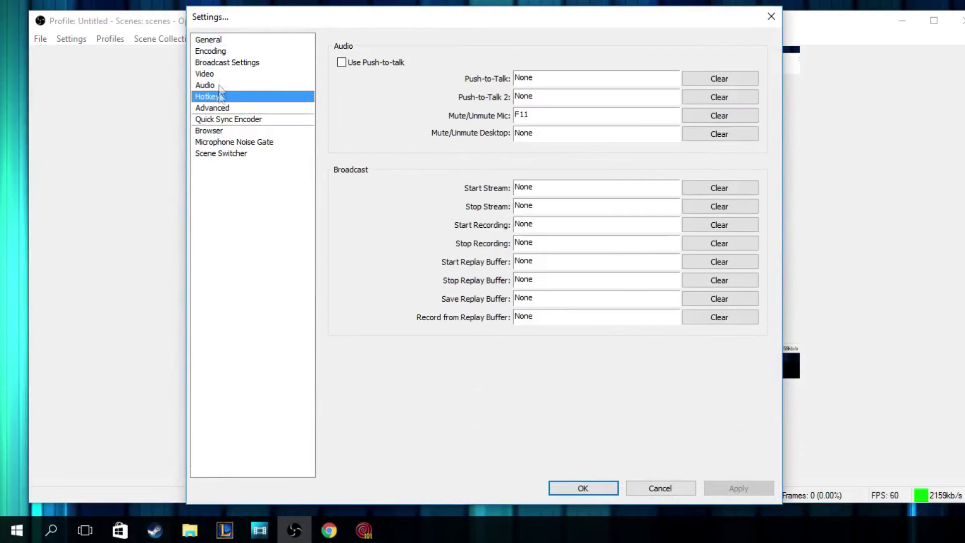
pyautogui.click(220, 74)
pyautogui.click(220, 86)
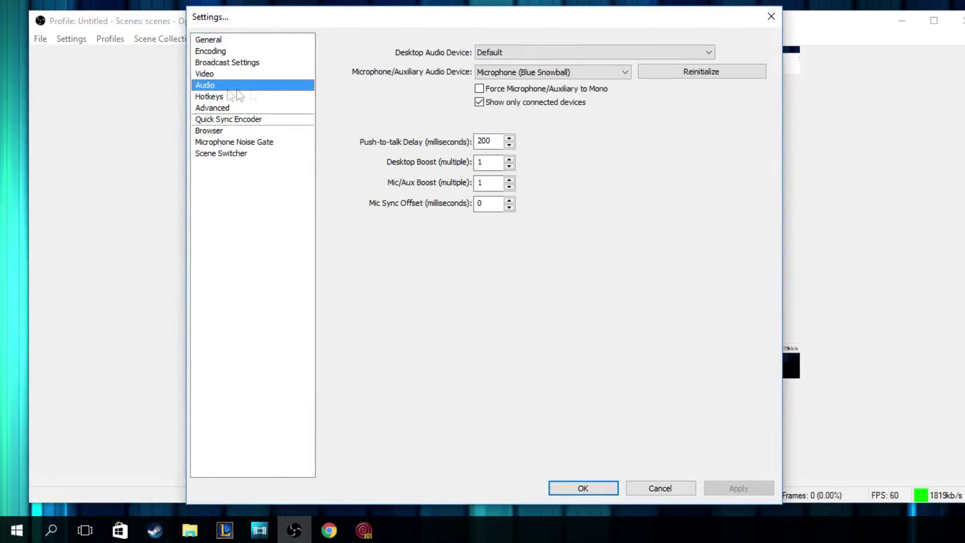
pyautogui.click(520, 71)
pyautogui.click(523, 70)
pyautogui.click(536, 69)
pyautogui.click(532, 73)
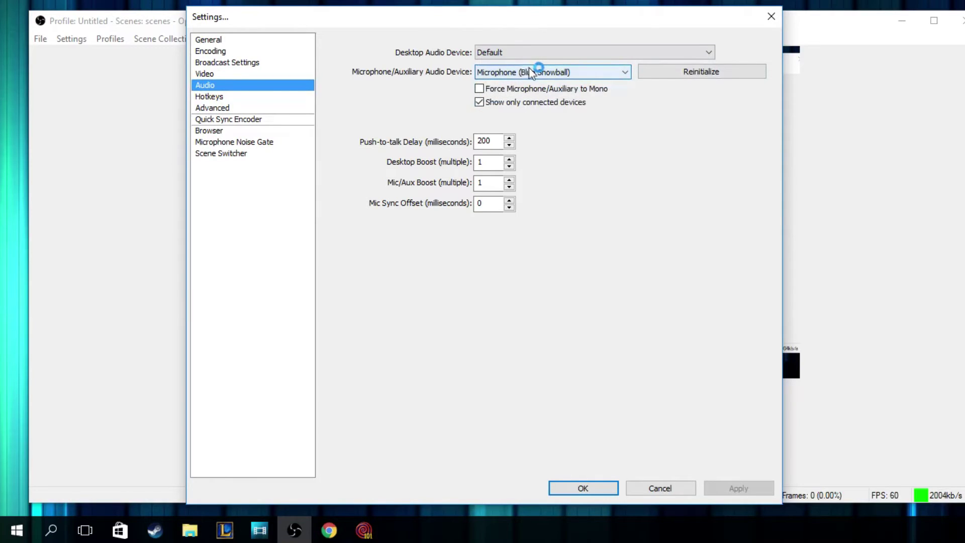
# Step: Review the Video, Broadcast and Advanced pages, end on Hotkeys (mic mute F11), then cancel
pyautogui.click(249, 75)
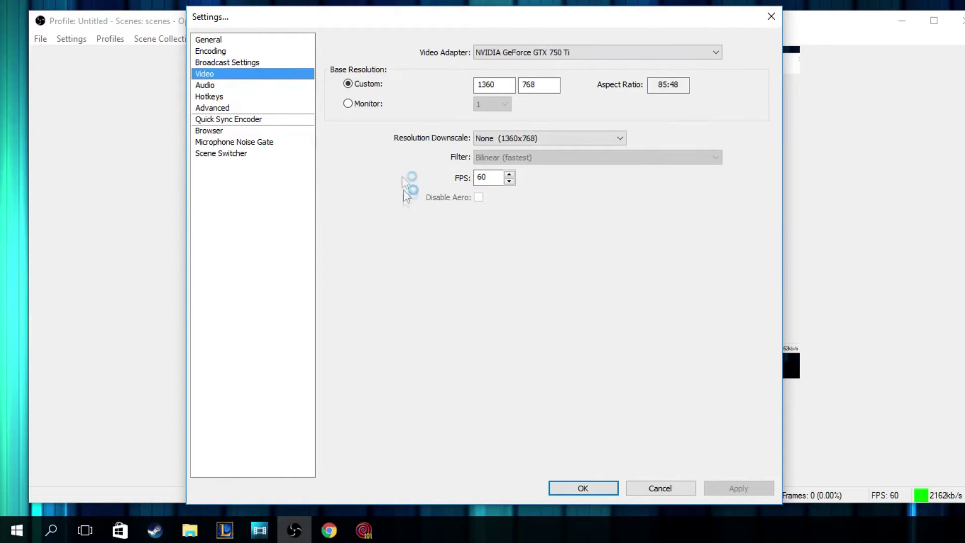
pyautogui.click(241, 64)
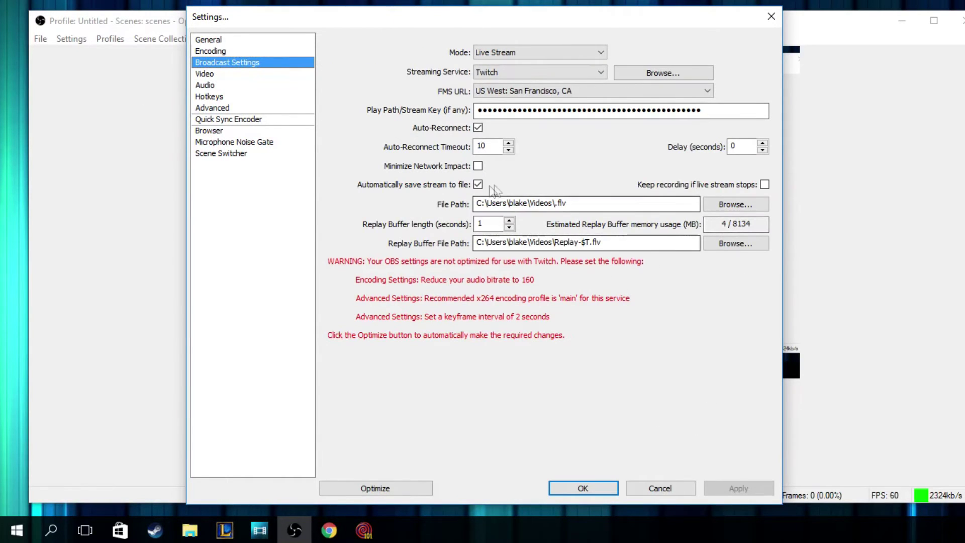
pyautogui.click(232, 142)
pyautogui.click(229, 119)
pyautogui.click(221, 107)
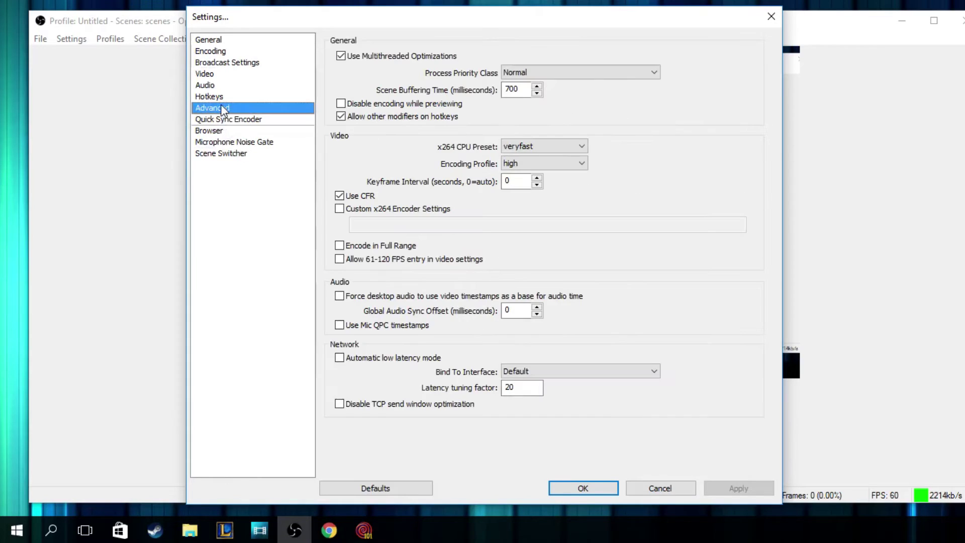
pyautogui.click(225, 84)
pyautogui.click(226, 96)
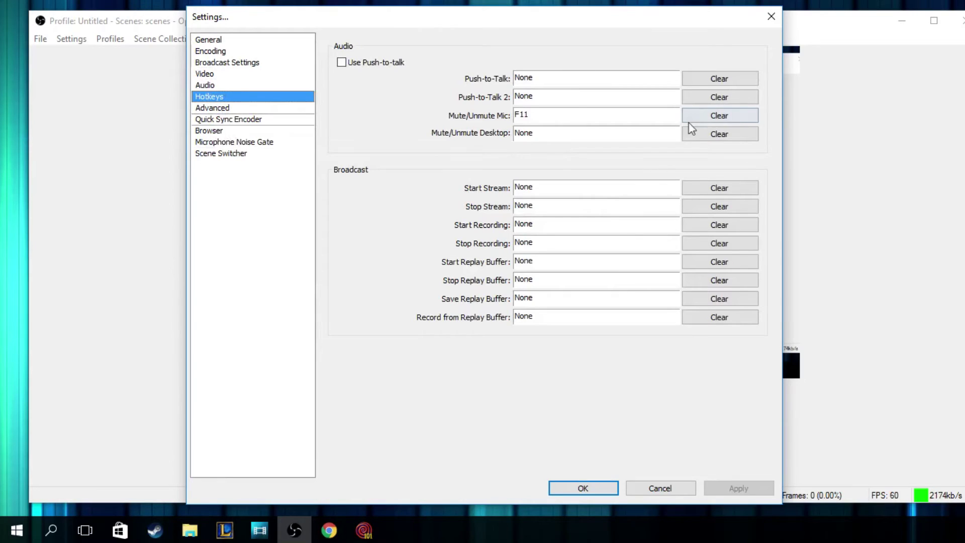
pyautogui.click(660, 488)
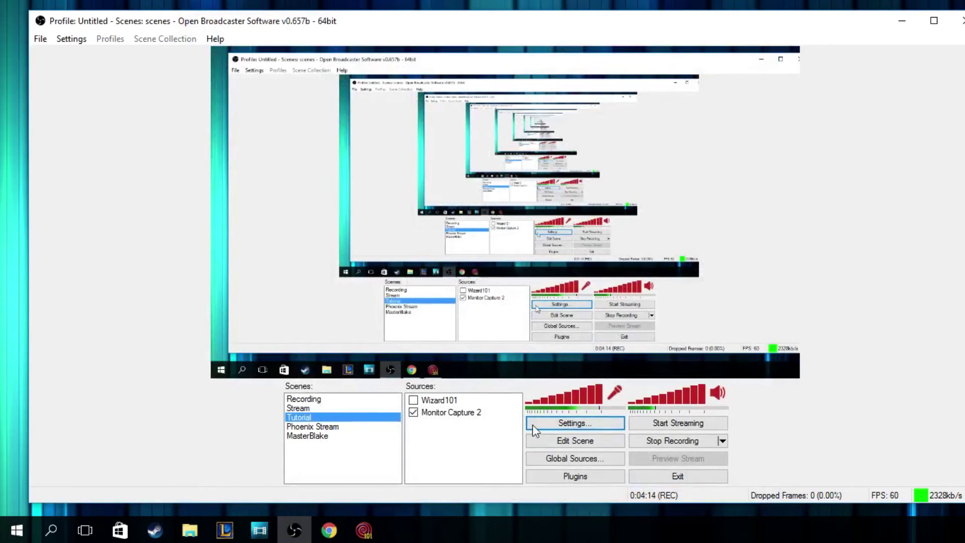
# Step: Reopen Settings on the Broadcast Settings page
pyautogui.click(528, 424)
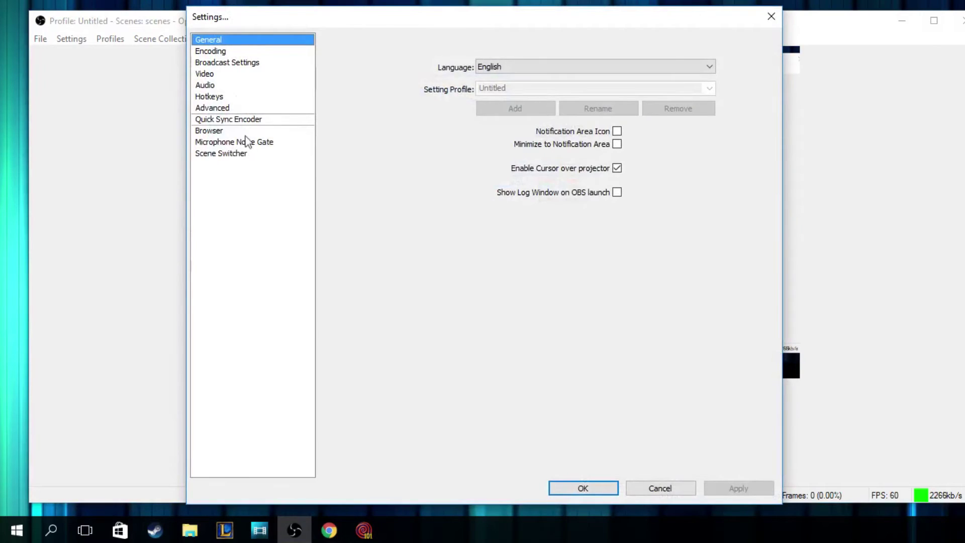
pyautogui.click(246, 142)
pyautogui.click(246, 98)
pyautogui.click(246, 90)
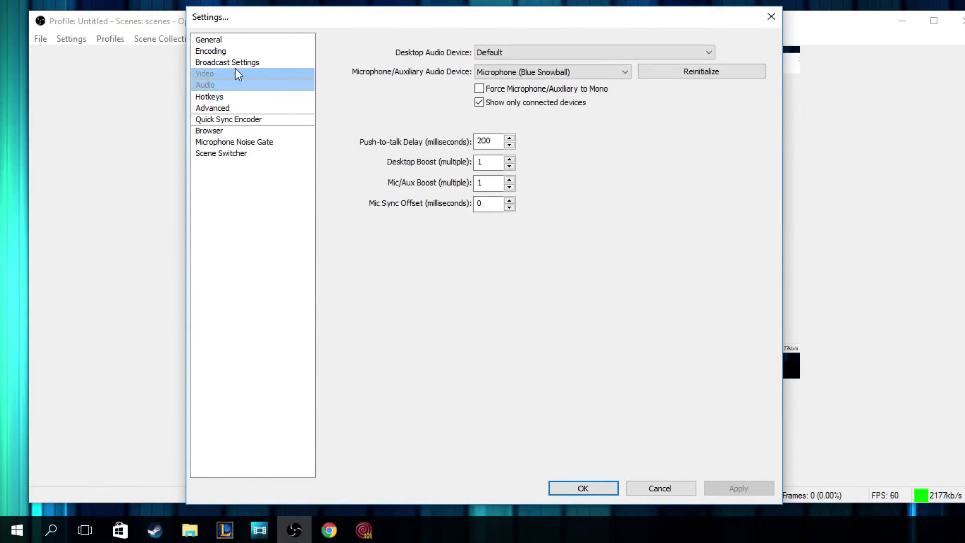
pyautogui.click(237, 64)
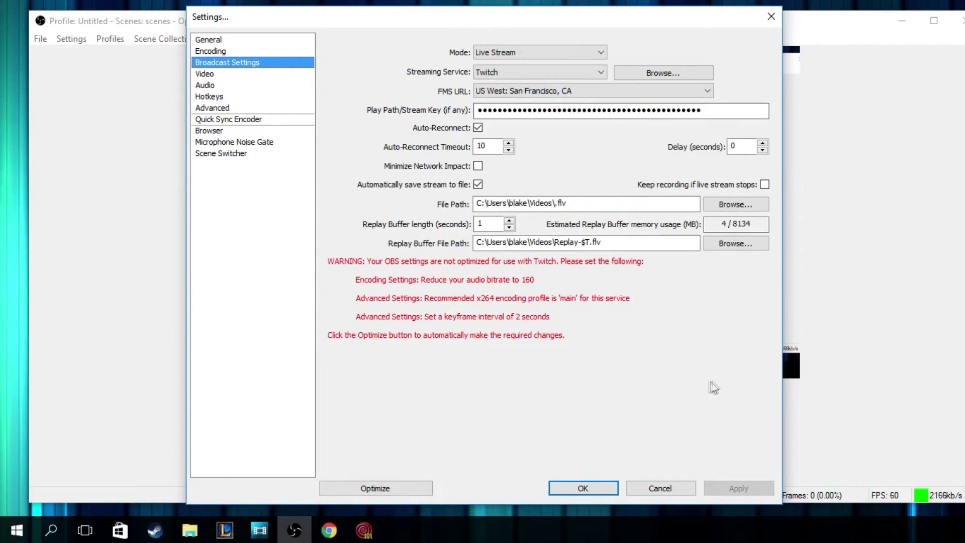
# Step: Keep Twitch as the streaming service and US West: San Francisco, CA as the server
pyautogui.click(487, 72)
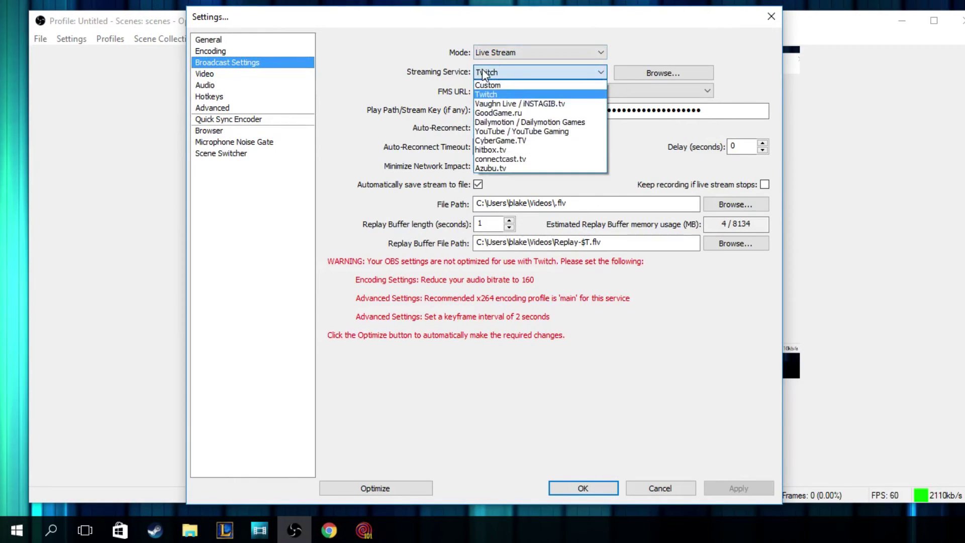
pyautogui.click(400, 94)
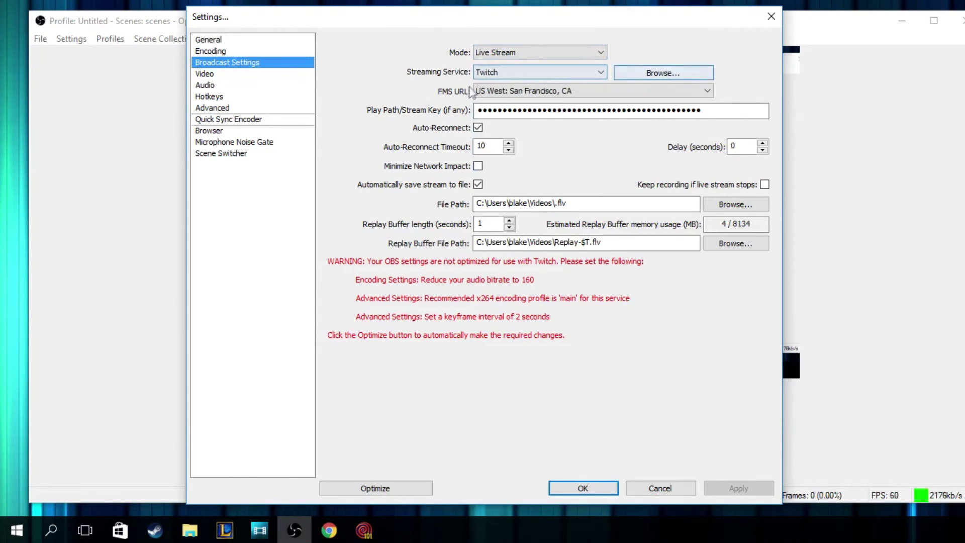
pyautogui.click(497, 92)
pyautogui.press('Down')
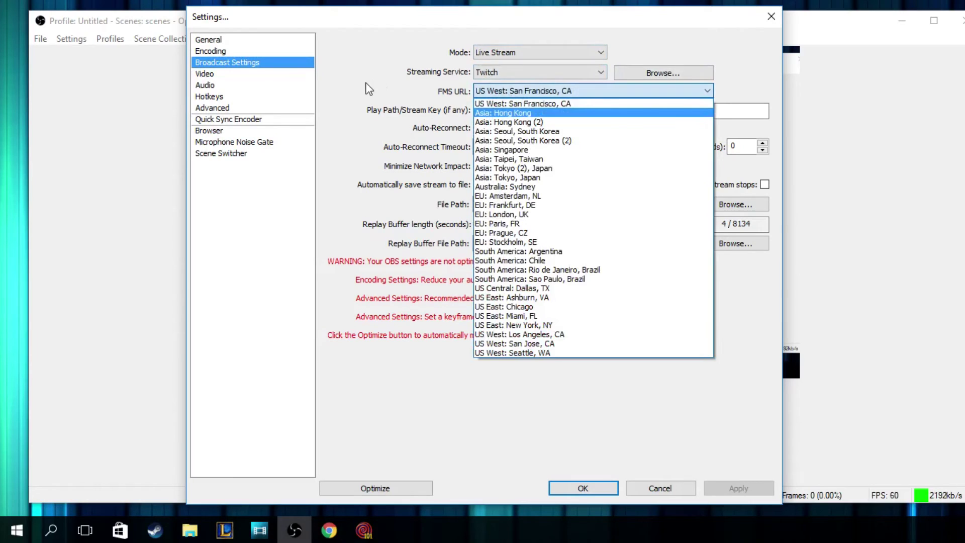
pyautogui.press('Escape')
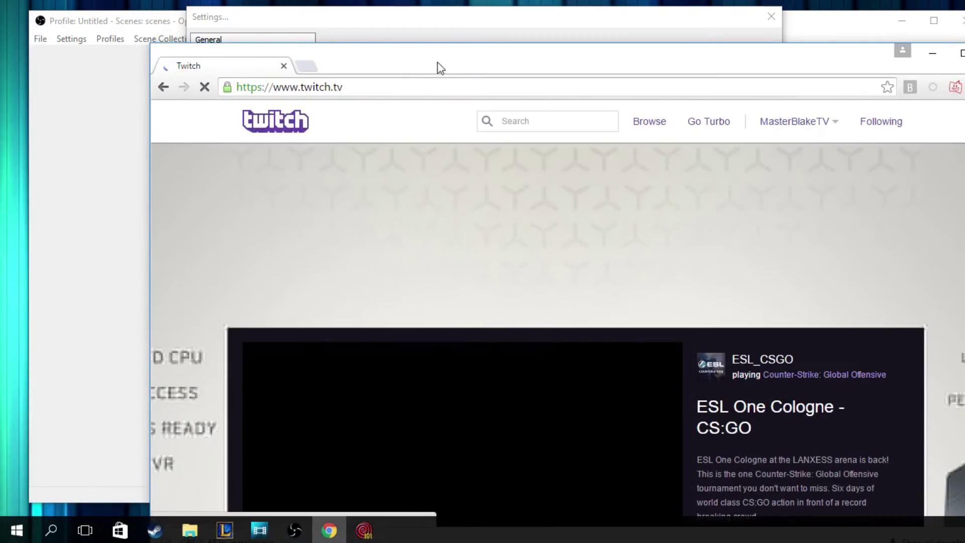
# Step: Go to the Twitch Dashboard and open its Stream Key page in a new tab
pyautogui.moveTo(437, 67); pyautogui.dragTo(362, 18)
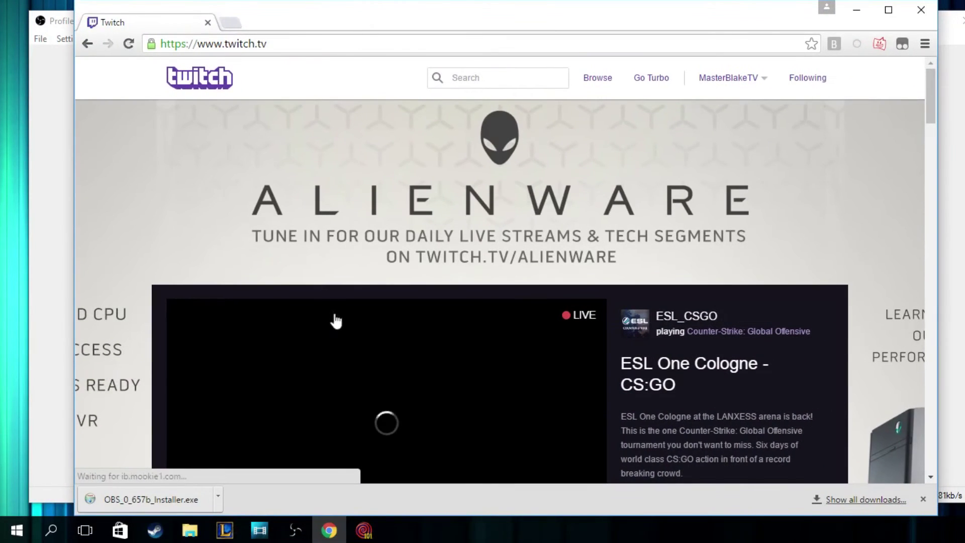
pyautogui.click(731, 77)
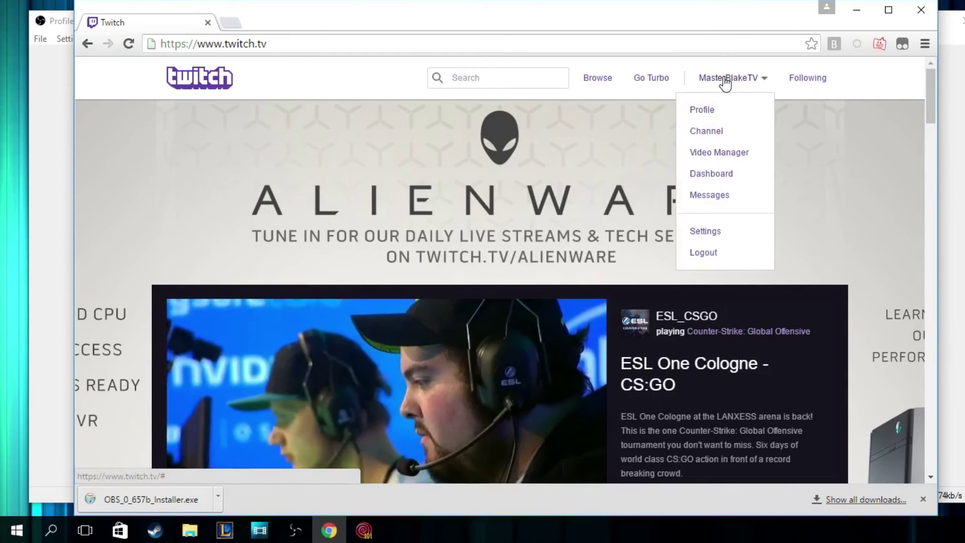
pyautogui.click(713, 174)
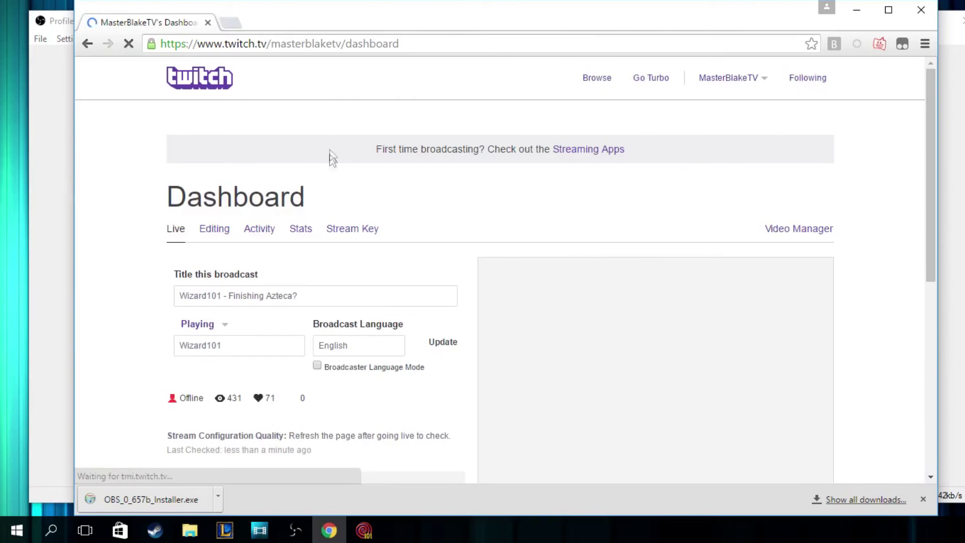
pyautogui.scroll(-1, 355, 238)
pyautogui.rightClick(347, 158)
pyautogui.click(369, 164)
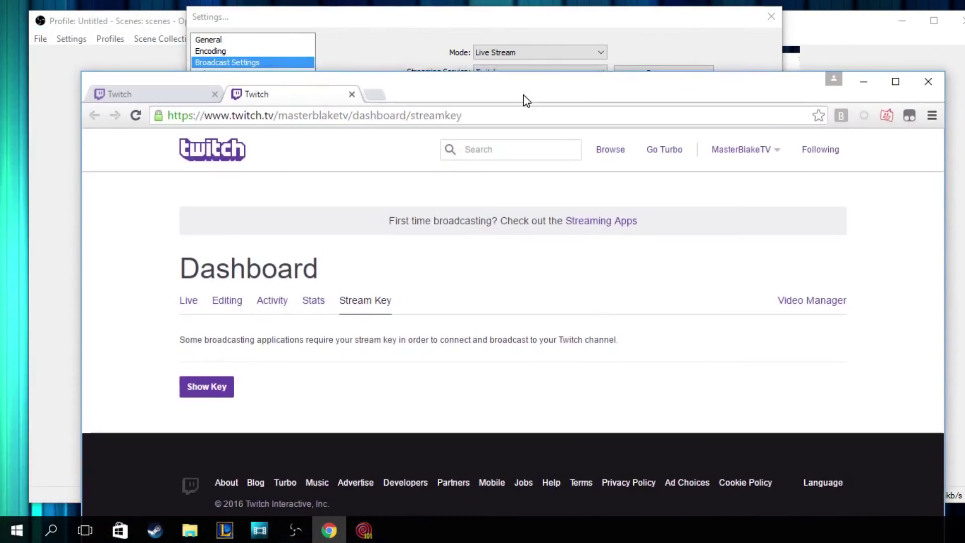
pyautogui.moveTo(513, 65); pyautogui.dragTo(505, 57)
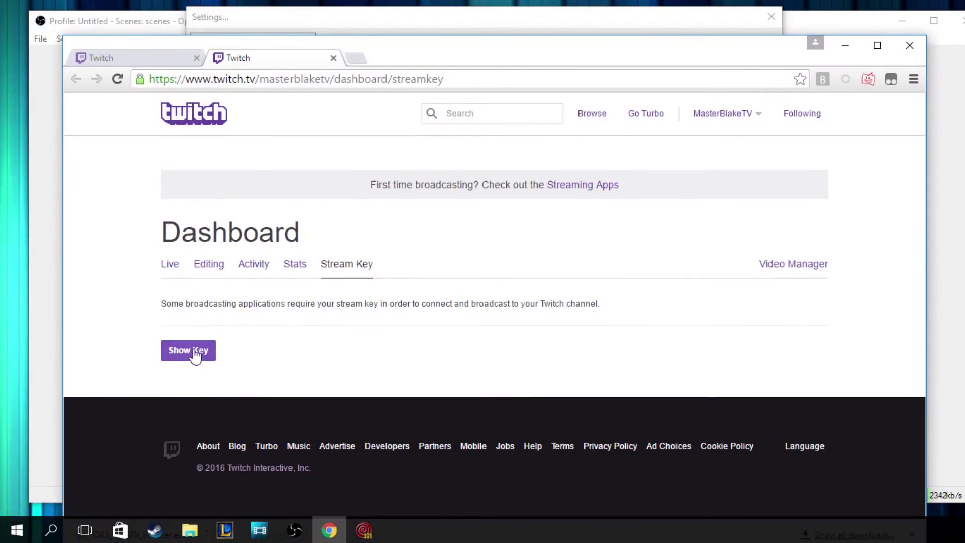